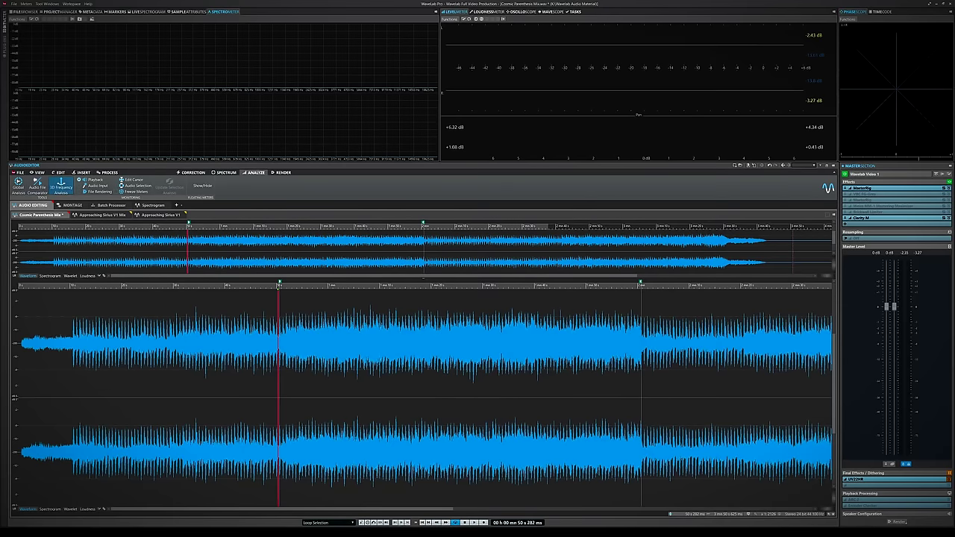
- Open the Global Analysis and audition the section of the mix between the two markers
left_click(18, 184)
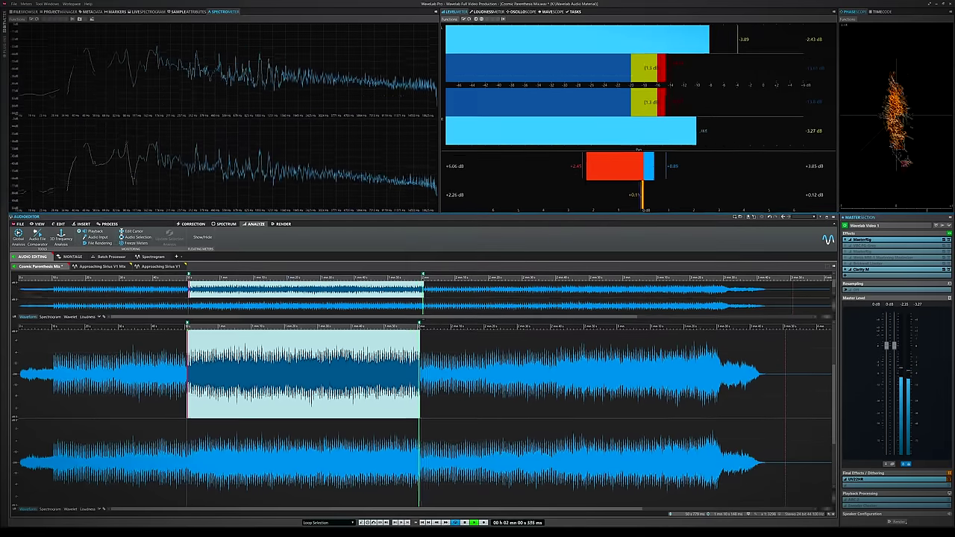
key("space")
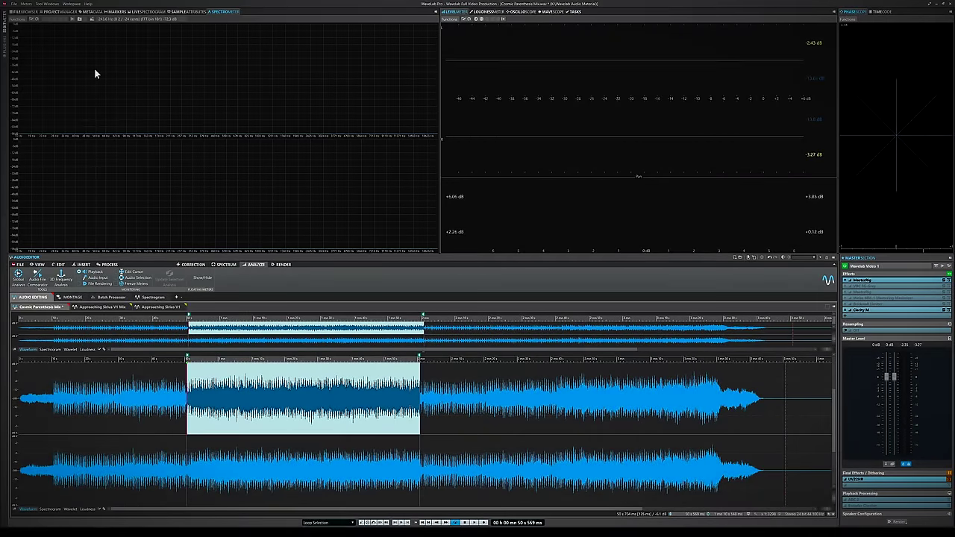
key("space")
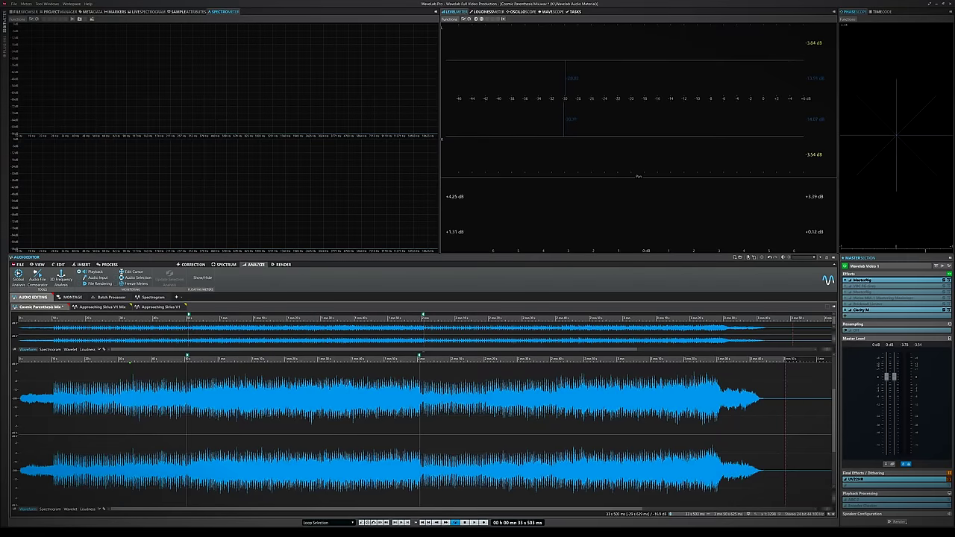
key("ctrl+a")
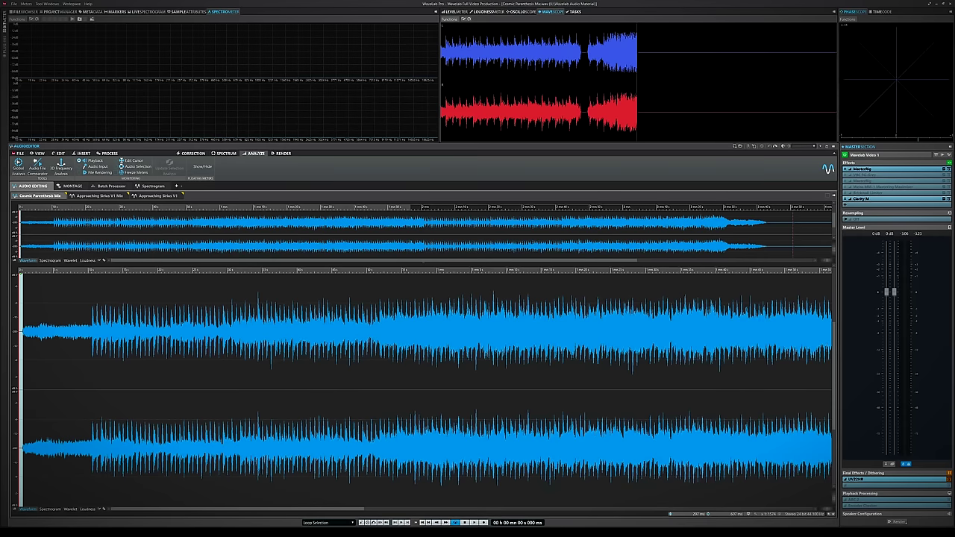
- Silence the low-level noise at the start of the file, from 0 to about 617 ms, just before the music begins
key("g")
key("g")
key("g")
key("g")
key("g")
key("g")
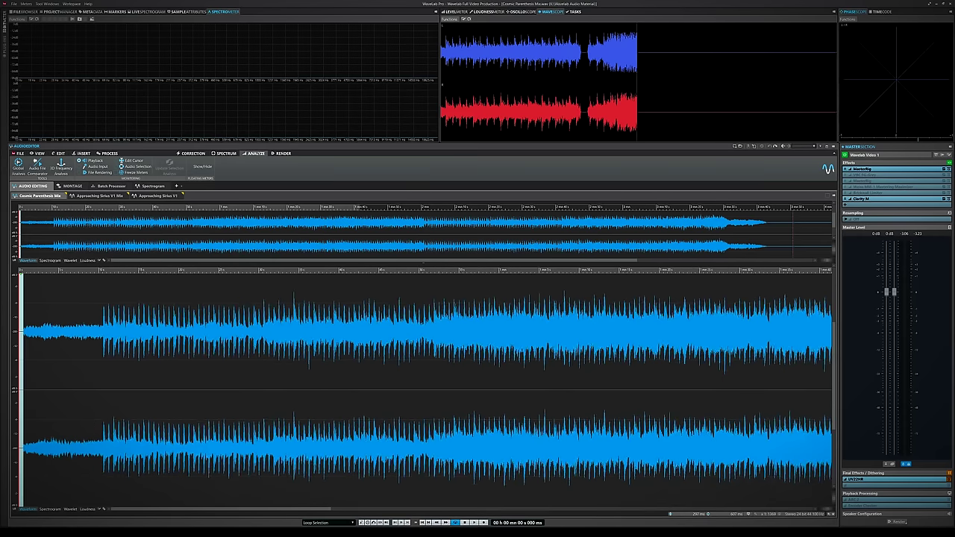
left_click(164, 388)
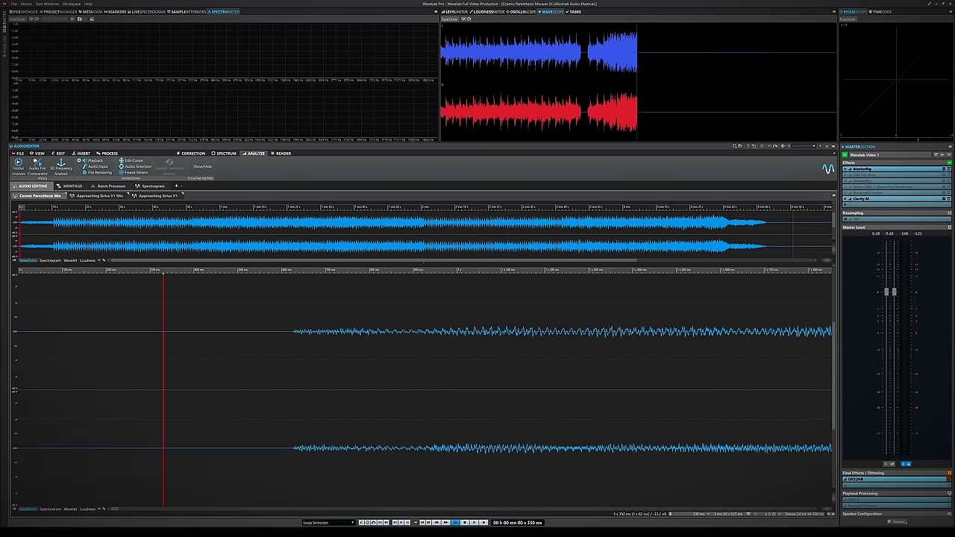
key("ctrl+Up")
key("ctrl+Up")
key("ctrl+Up")
key("ctrl+Up")
key("ctrl+Up")
key("ctrl+Up")
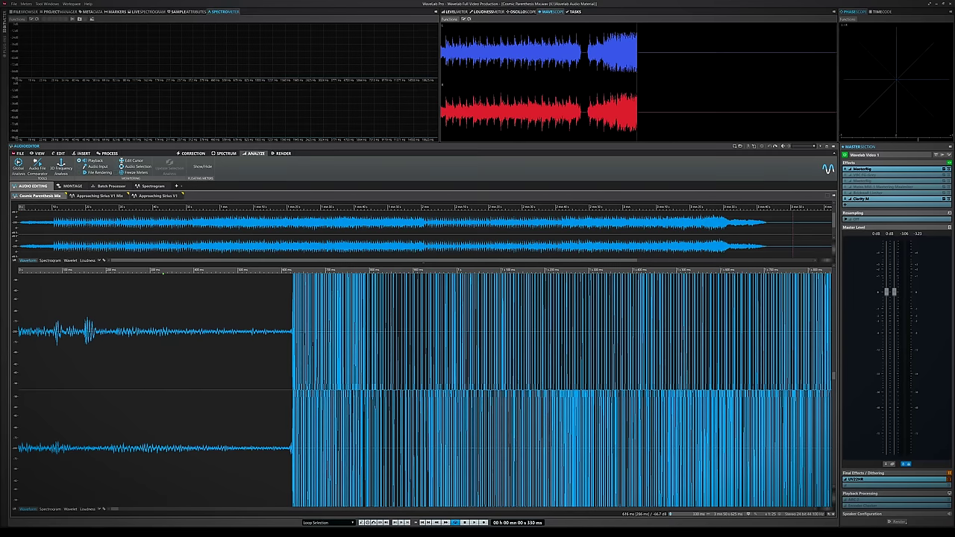
key("shift+Home")
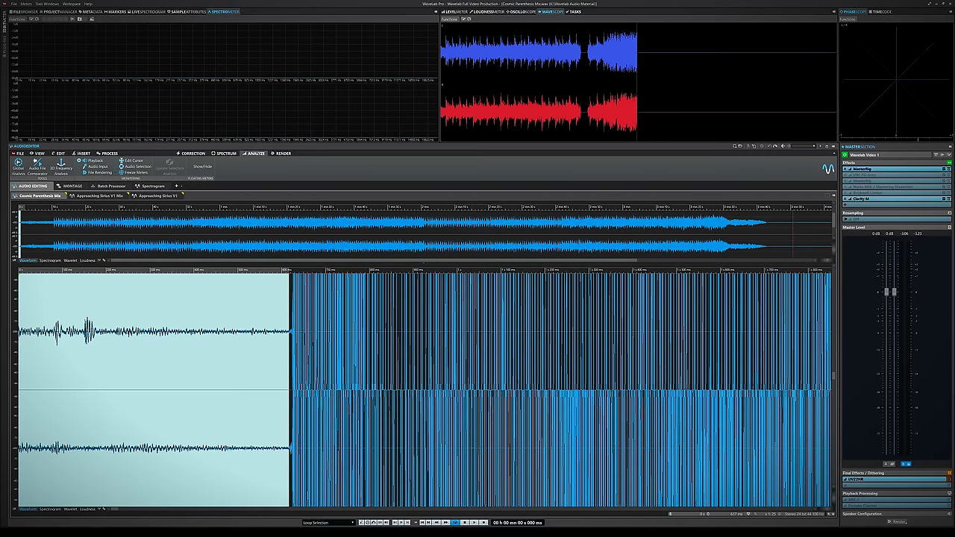
key("Up")
key("Up")
key("Up")
key("Up")
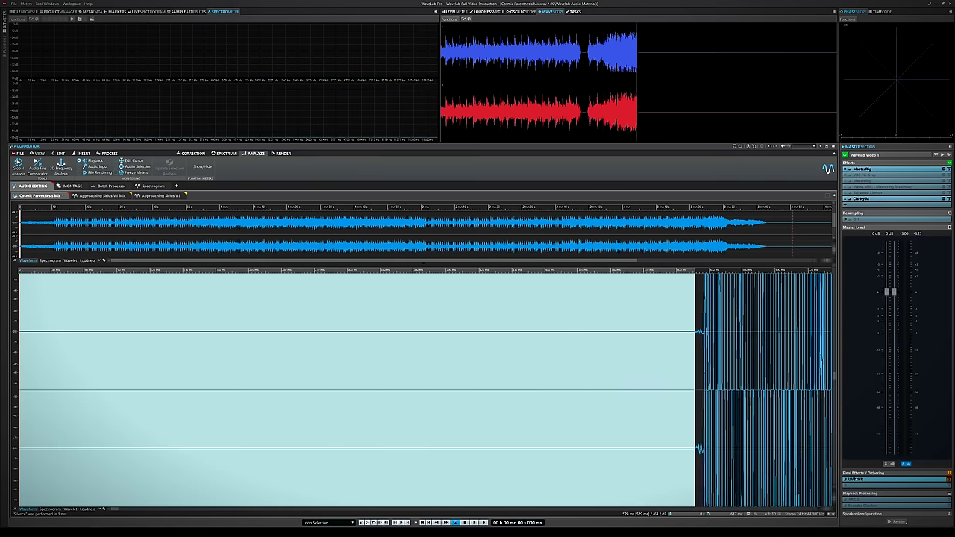
- Apply a fade-in to the roughly 8 ms section between the silenced start and the first sound
key("Up")
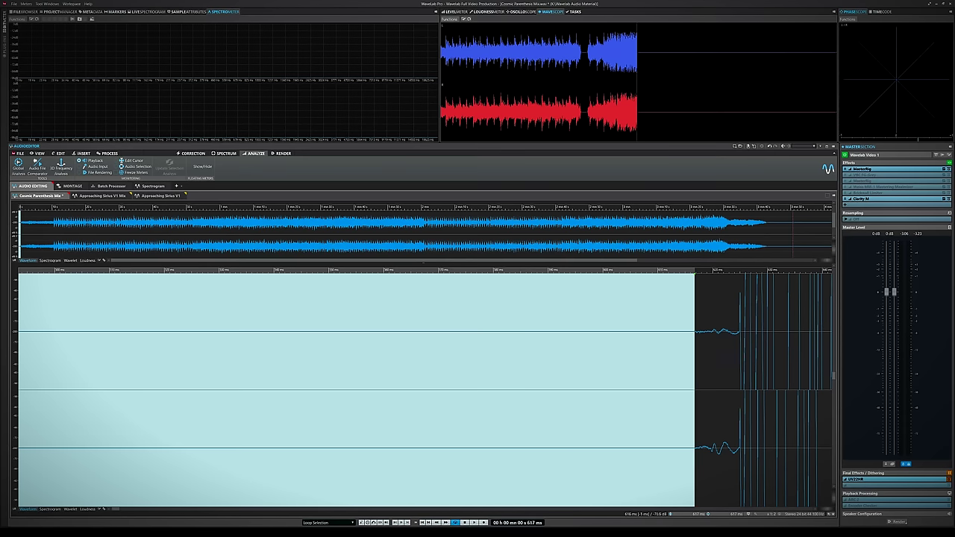
key("Left")
key("shift+Right")
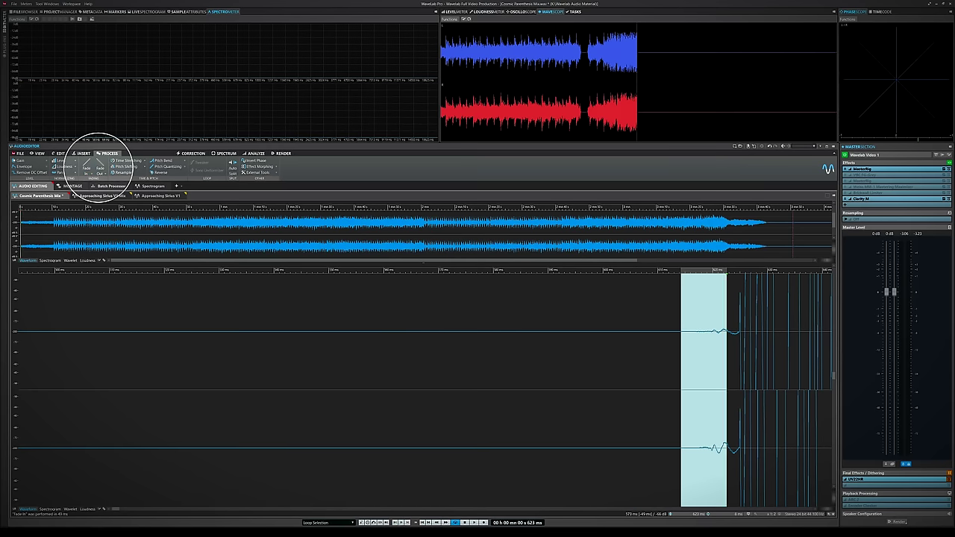
- Select the final 1.3 seconds or so of the decaying tail, up to the end of the file, and fade it out
left_click(453, 388)
scroll(425, 388, "down", 4)
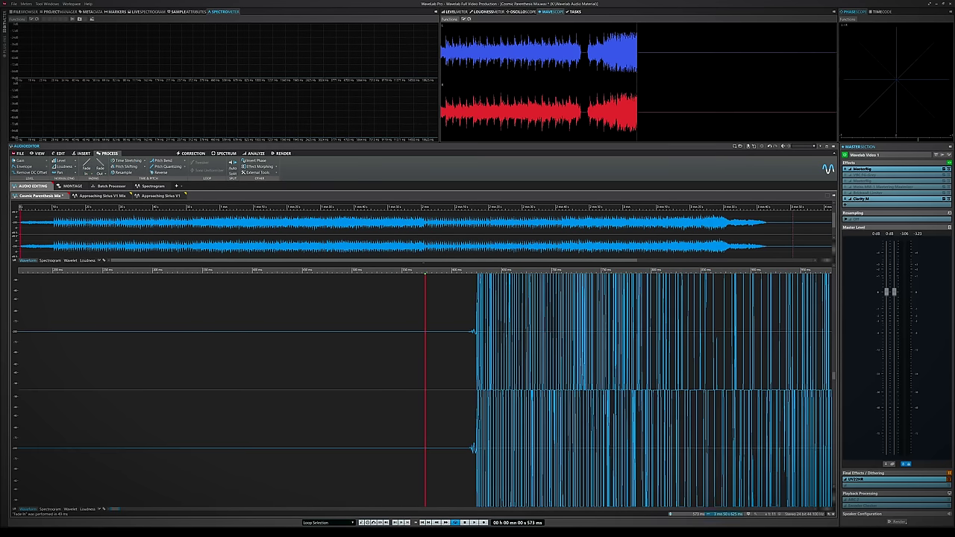
scroll(426, 388, "down", 5)
key("Up")
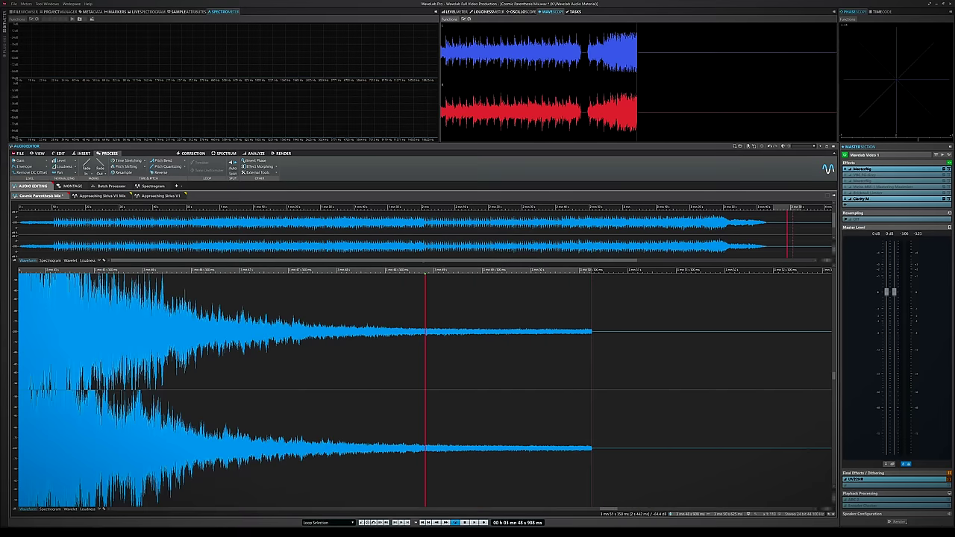
left_click_drag(468, 373, 592, 373)
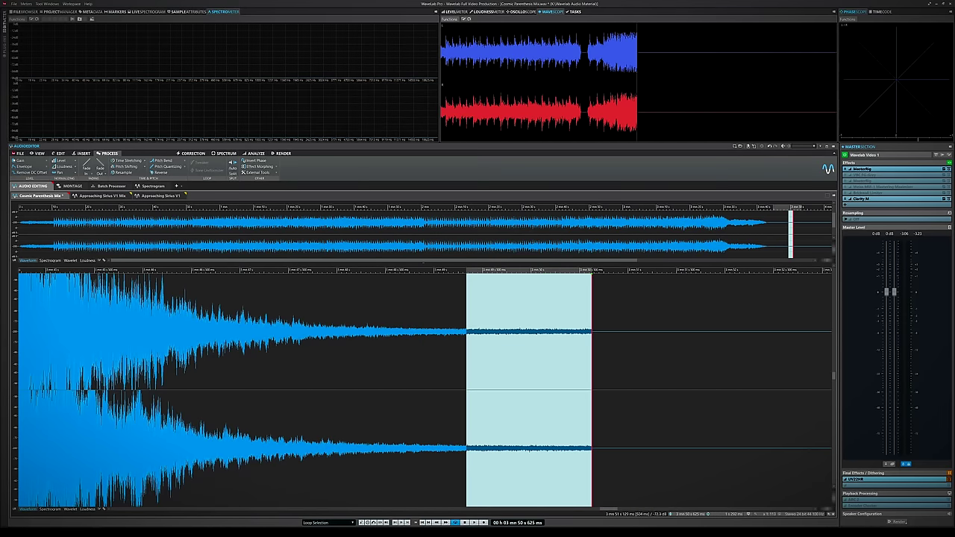
key("ctrl+shift+o")
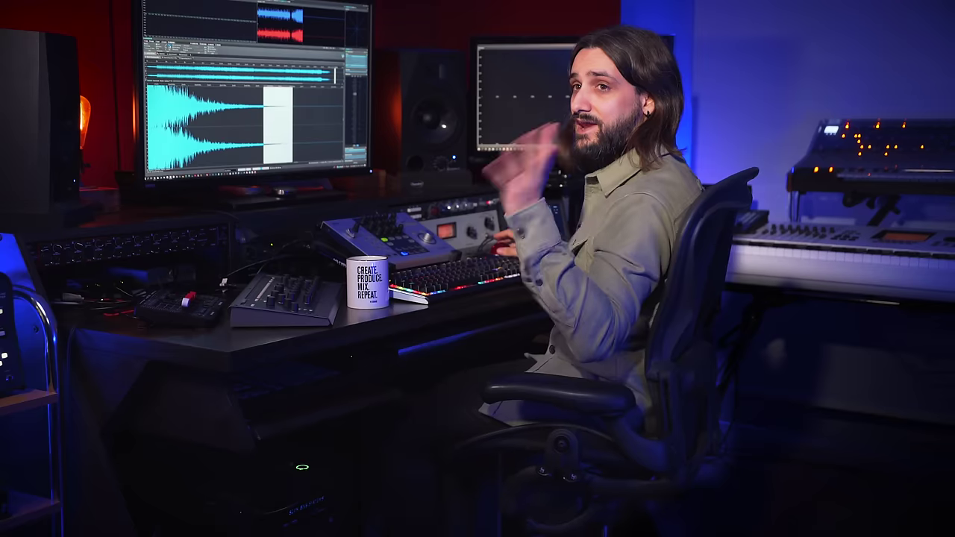
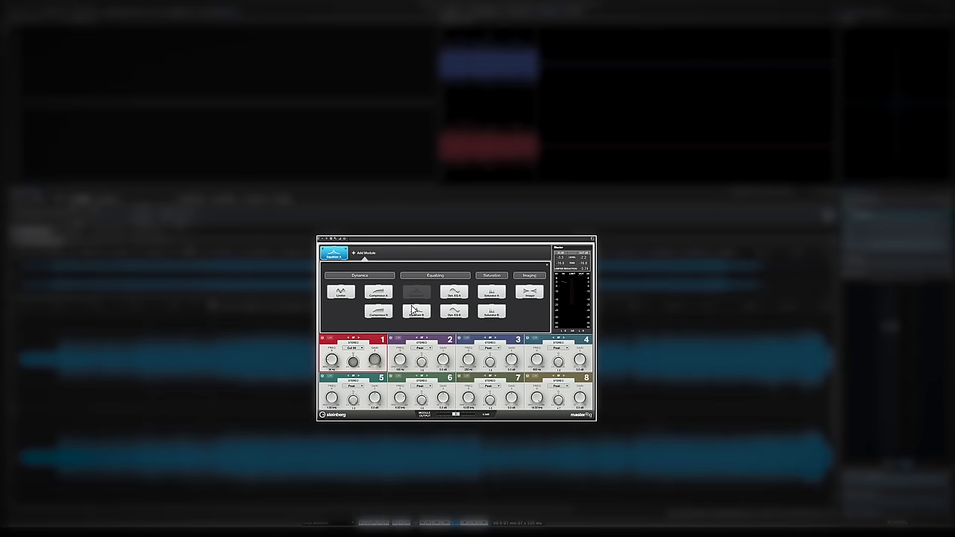
- Add an Equalizer B module to MasterRig and audition the mix through it
left_click(415, 312)
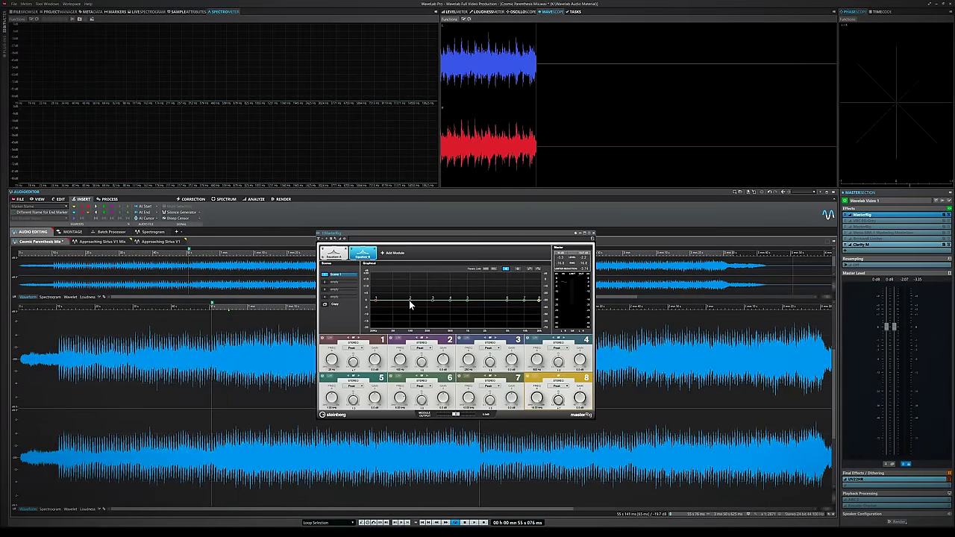
key("space")
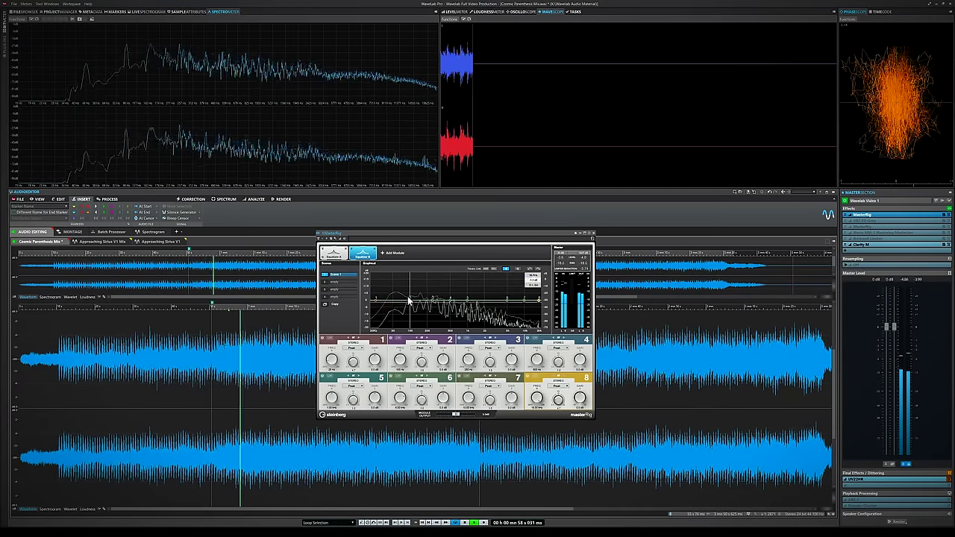
key("space")
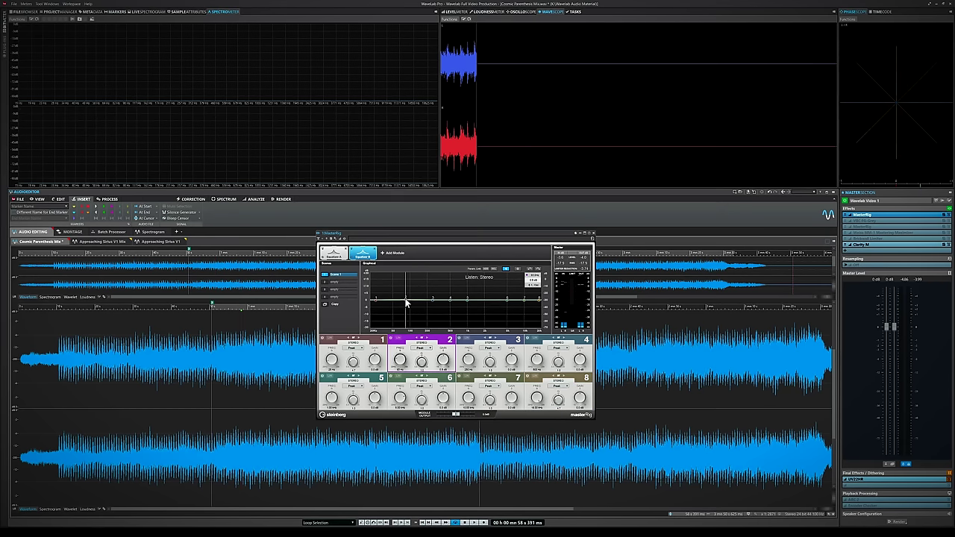
- Shape a gentle low-frequency boost with band 2 of Equalizer B while listening to the mix
left_click_drag(395, 300, 394, 299)
key("space")
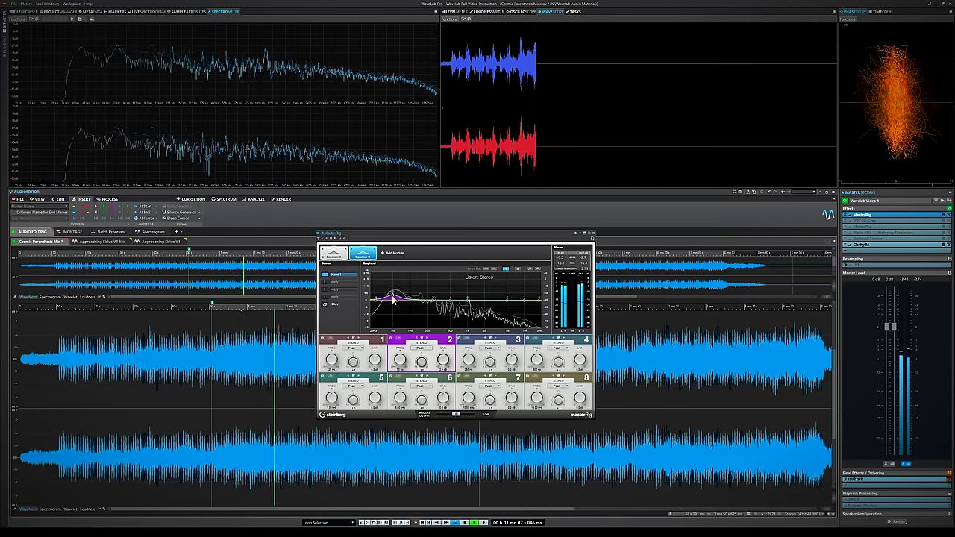
key("space")
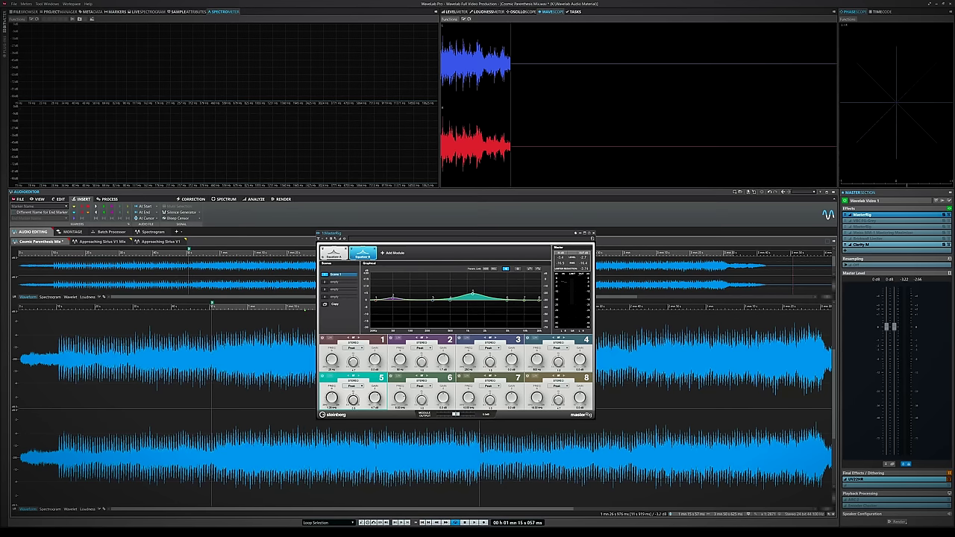
- Refine the midrange boost on band 5 during playback and switch band 4 of Equalizer B to mid/side processing
key("space")
mouse_move(472, 295)
left_mouse_down()
mouse_move(456, 294)
mouse_move(470, 293)
left_mouse_up()
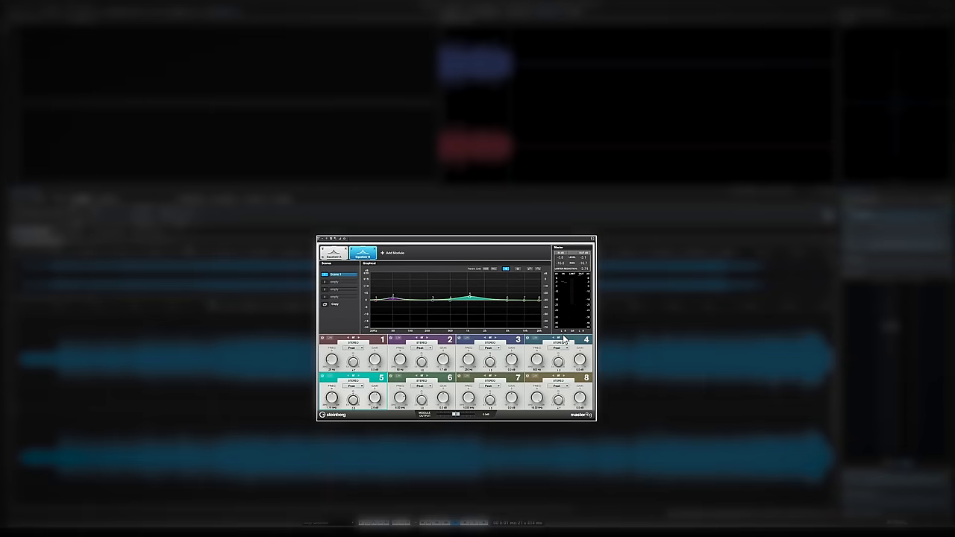
left_click(565, 339)
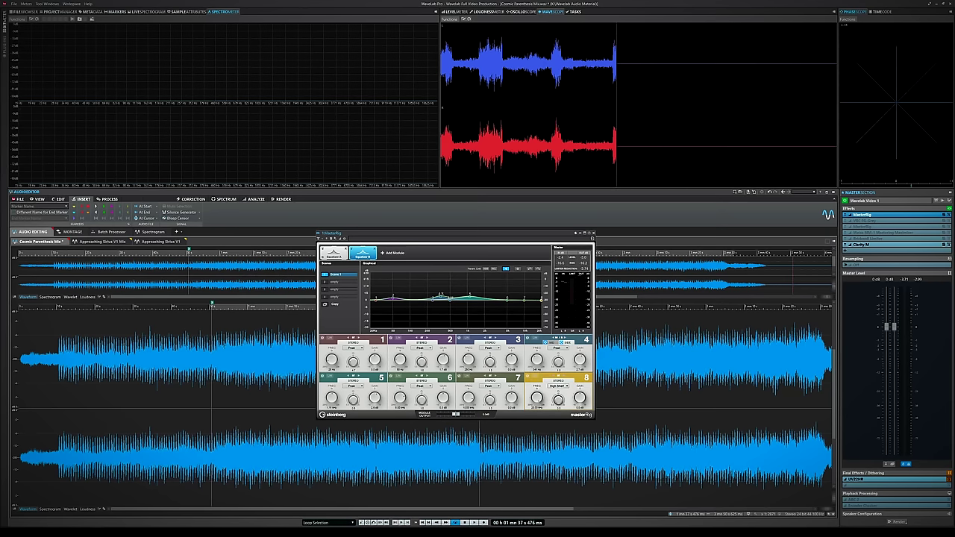
key("space")
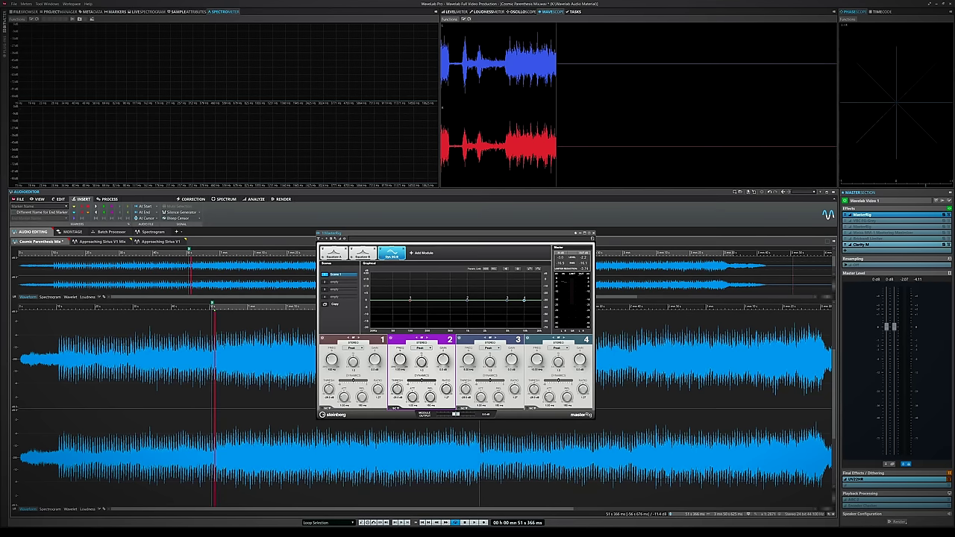
- Audition the mix through the dynamic EQ and compare it with band 2 bypassed and active
key("space")
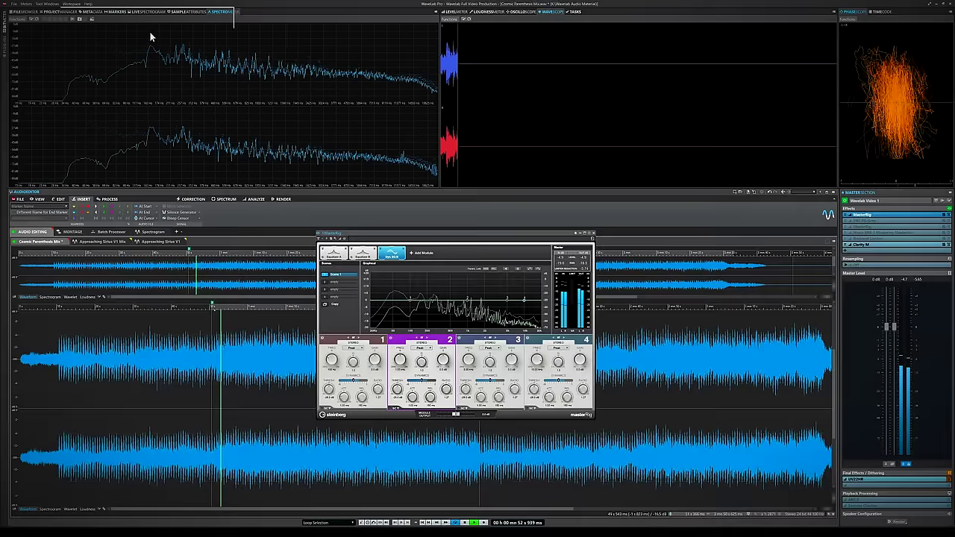
key("space")
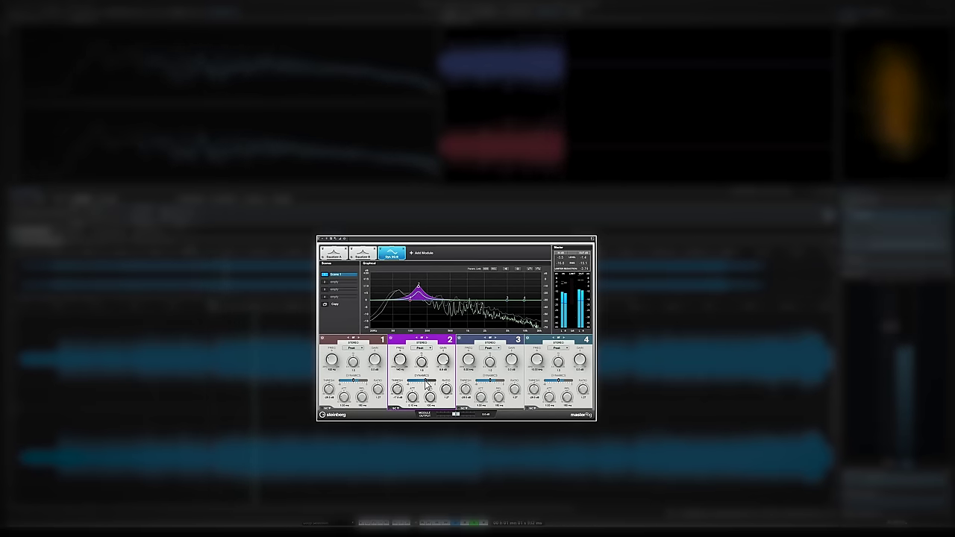
left_click(392, 340)
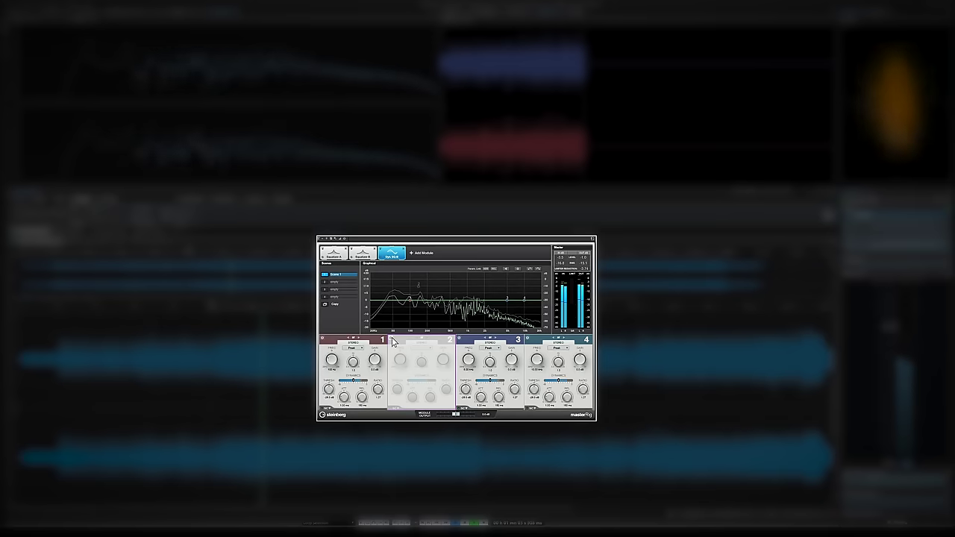
left_click(392, 340)
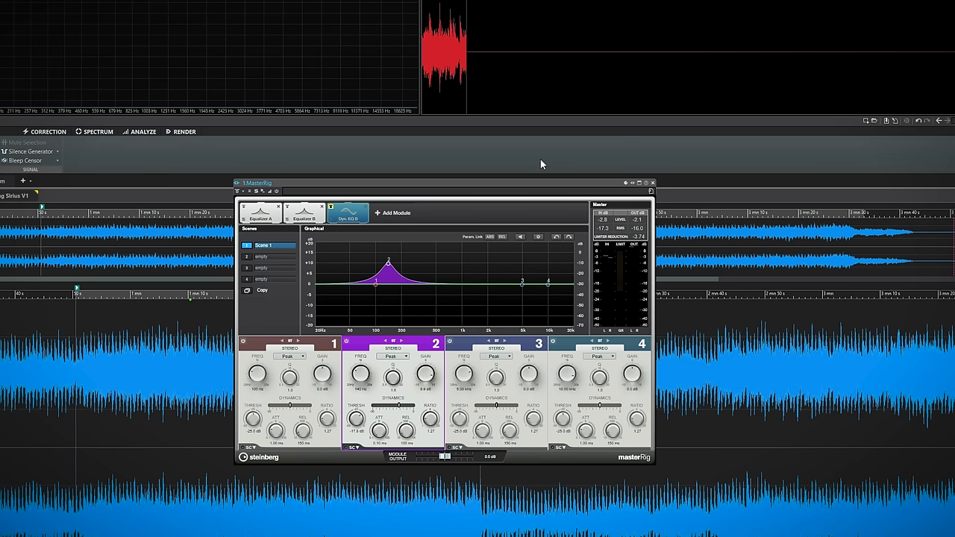
- Add a Compressor A module to MasterRig and reduce it to two bands
left_click(380, 214)
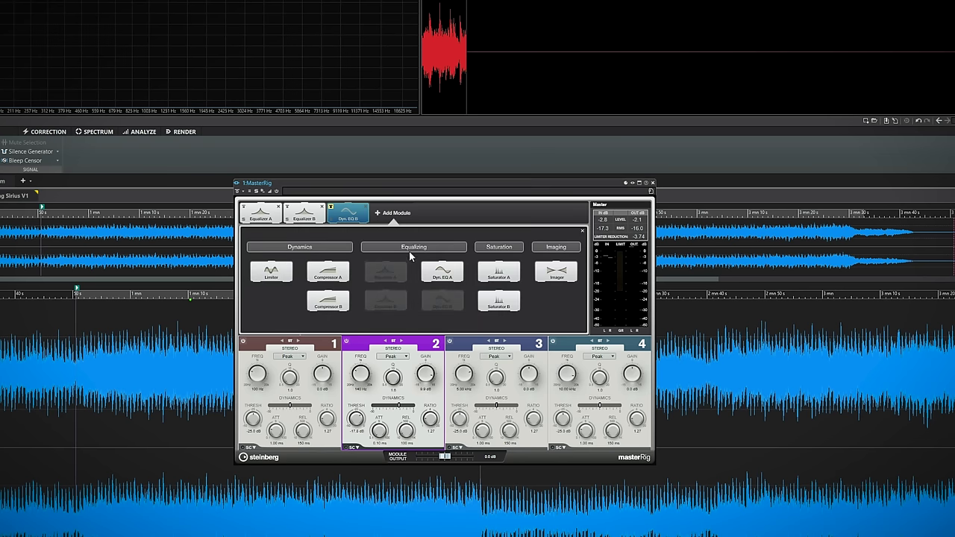
left_click(328, 273)
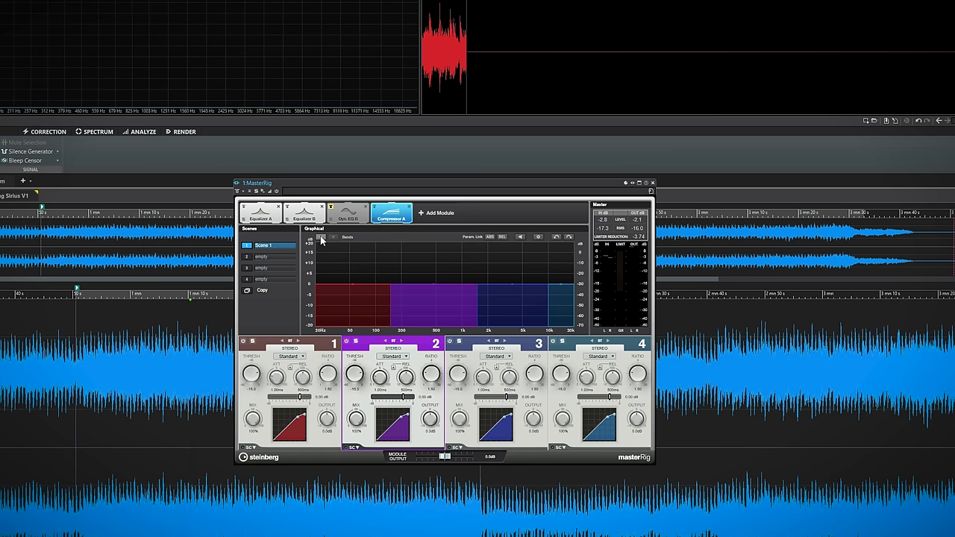
left_click(320, 236)
left_click(320, 236)
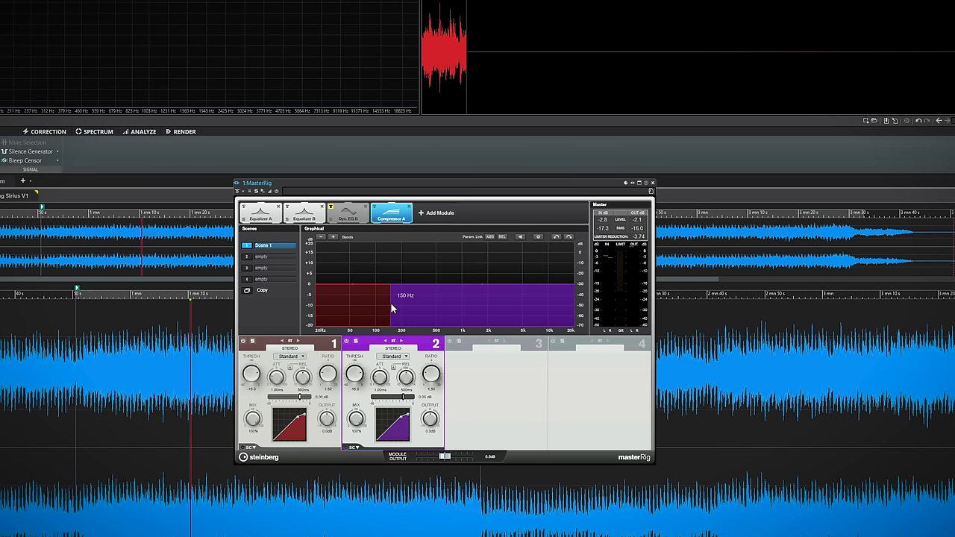
- Lower the compressor's crossover to about 105 Hz, keep band 1 in Standard mode, and audition the compression
left_click_drag(391, 302, 382, 303)
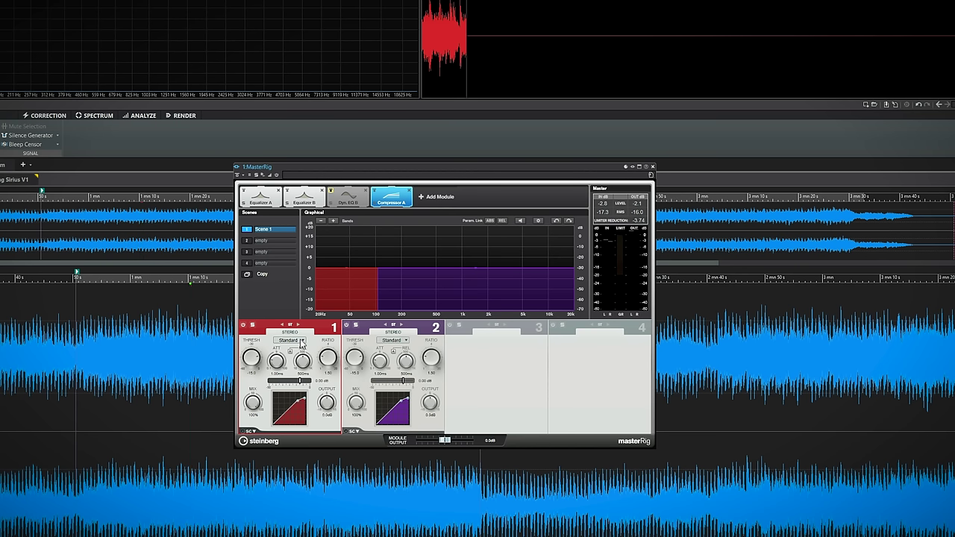
left_click(302, 341)
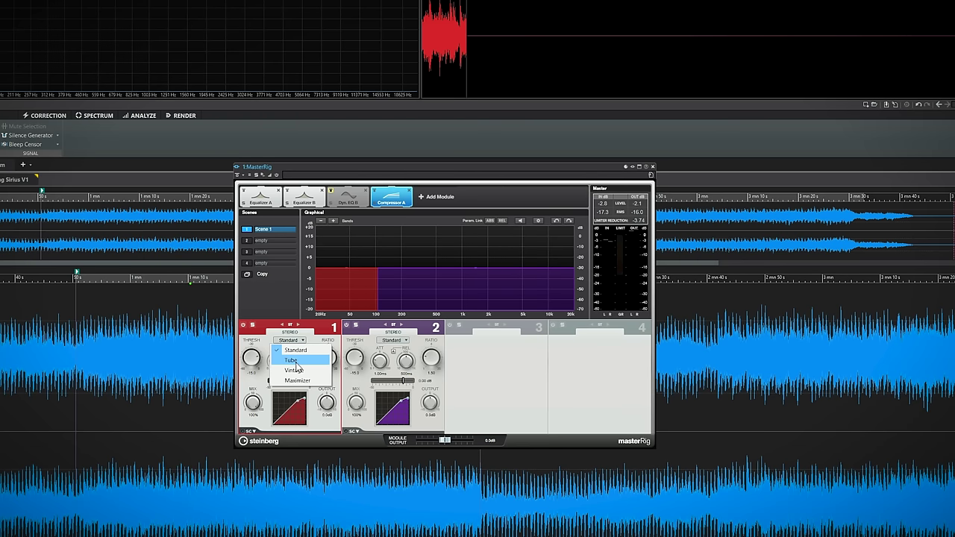
left_click(306, 350)
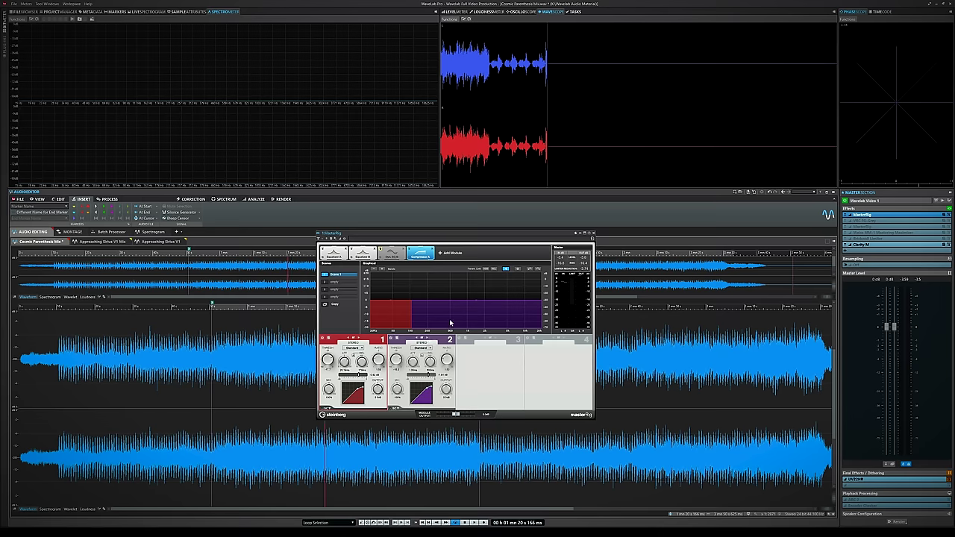
key("space")
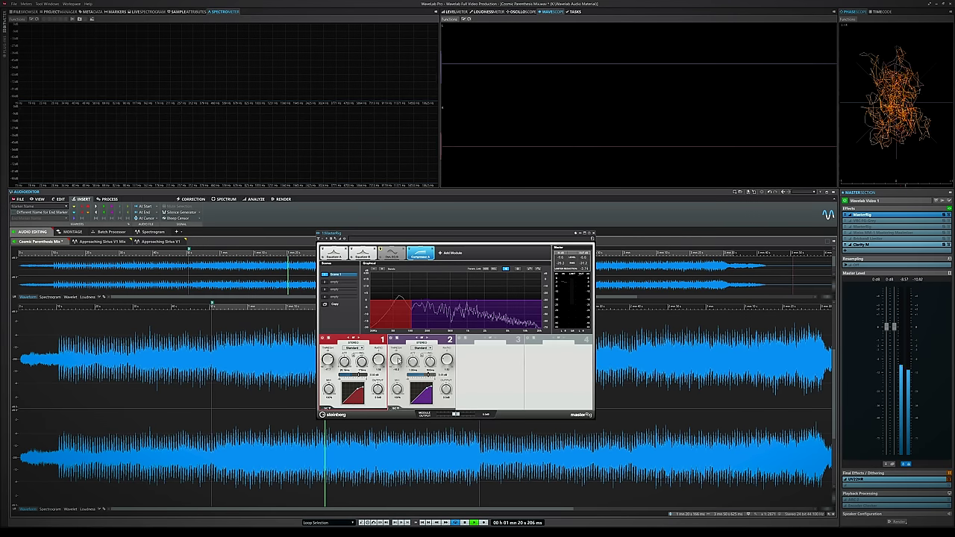
- Adjust the attack of compressor band 2 and audition the mix with the MultibandEnvelopeShaper loaded
left_click(412, 362)
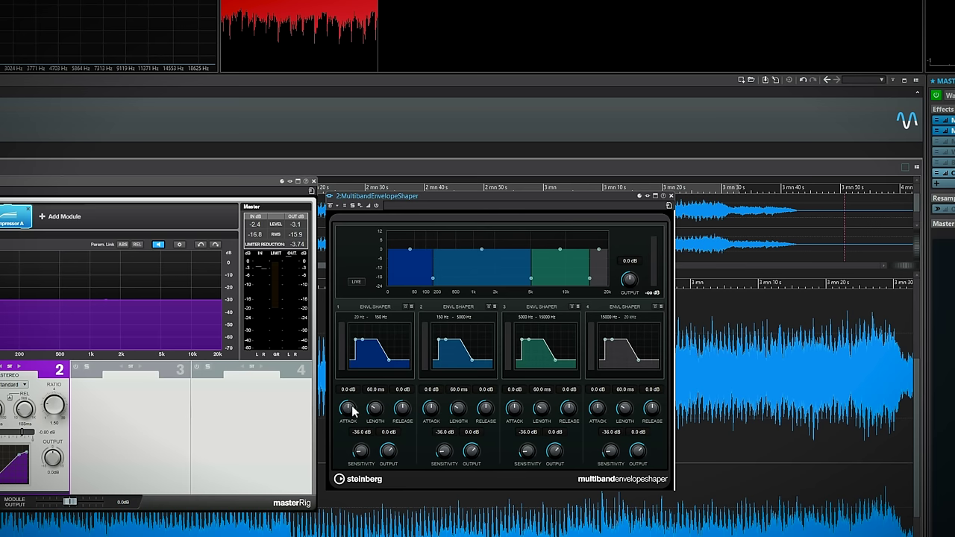
key("space")
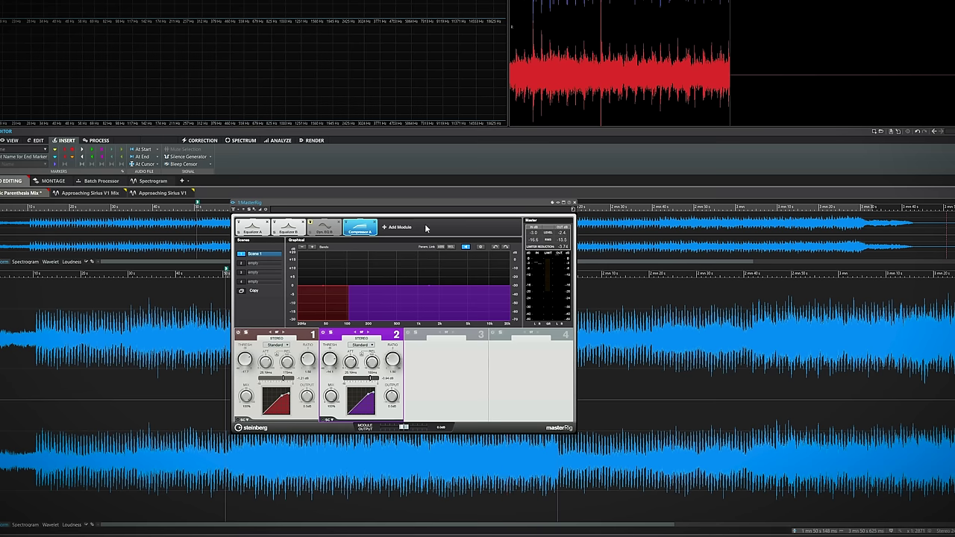
- Add a Saturator A module to MasterRig, lower its first crossover to about 100 Hz, and start playback
left_click(399, 228)
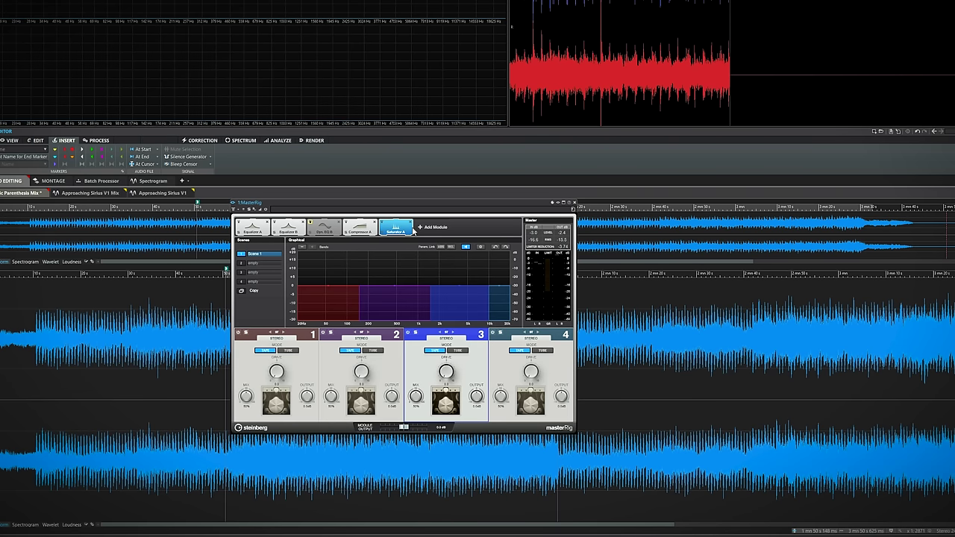
left_click_drag(417, 207, 546, 177)
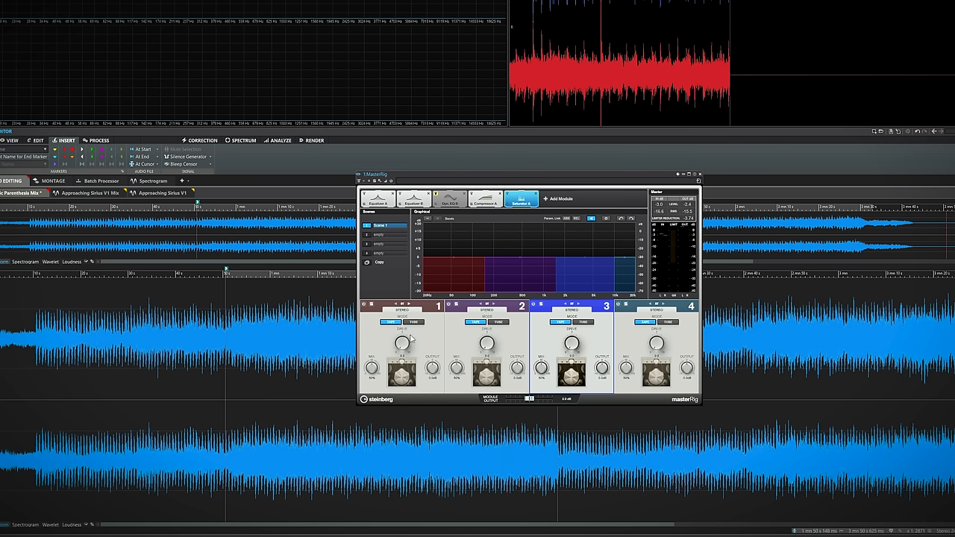
left_click(468, 276)
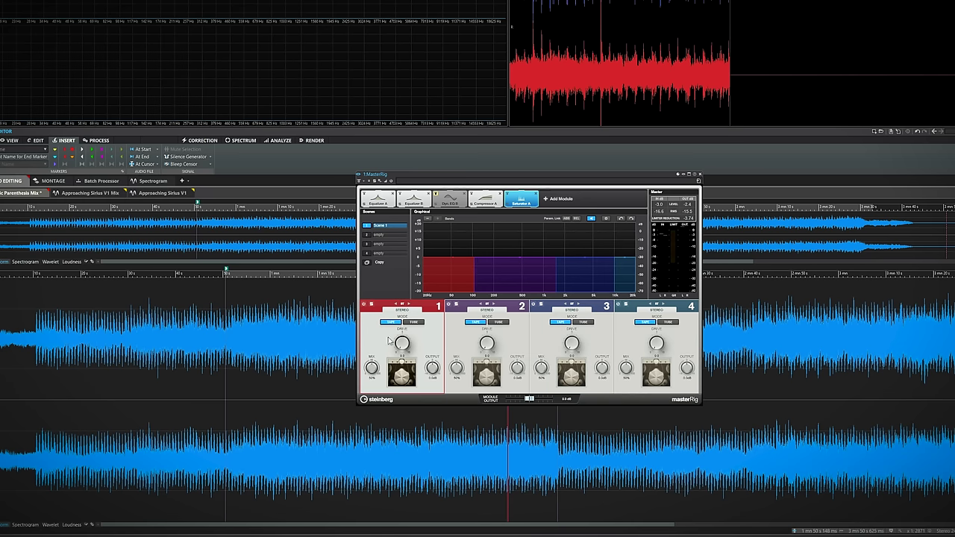
key("space")
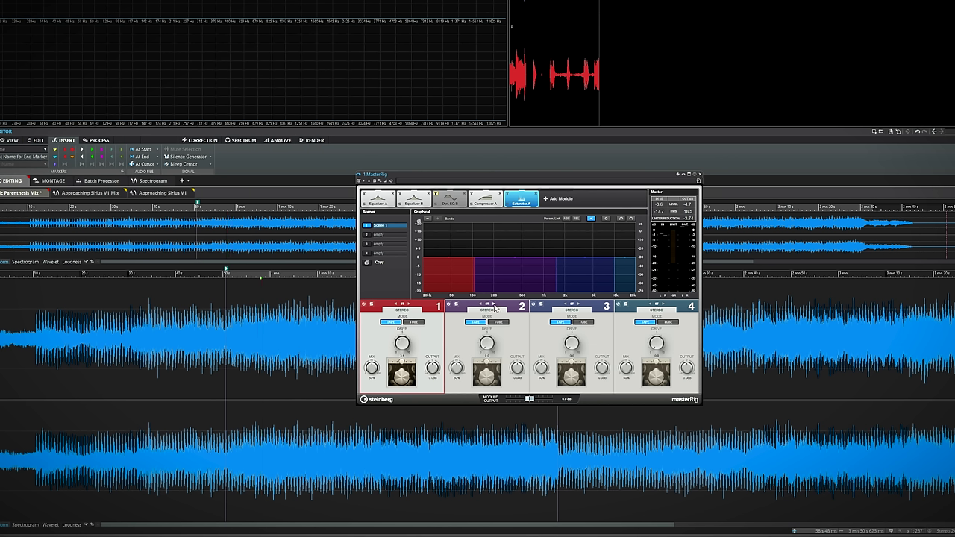
- Switch Saturator A's band 2 to mid/side processing, adjust band 3's drive, and compare the mix with MasterRig bypassed and active
left_click(494, 307)
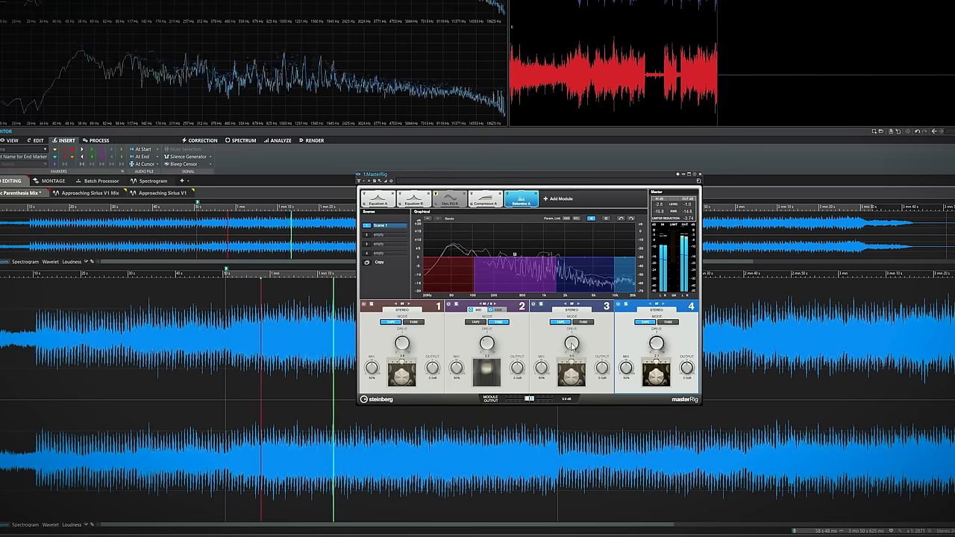
left_click_drag(576, 347, 572, 342)
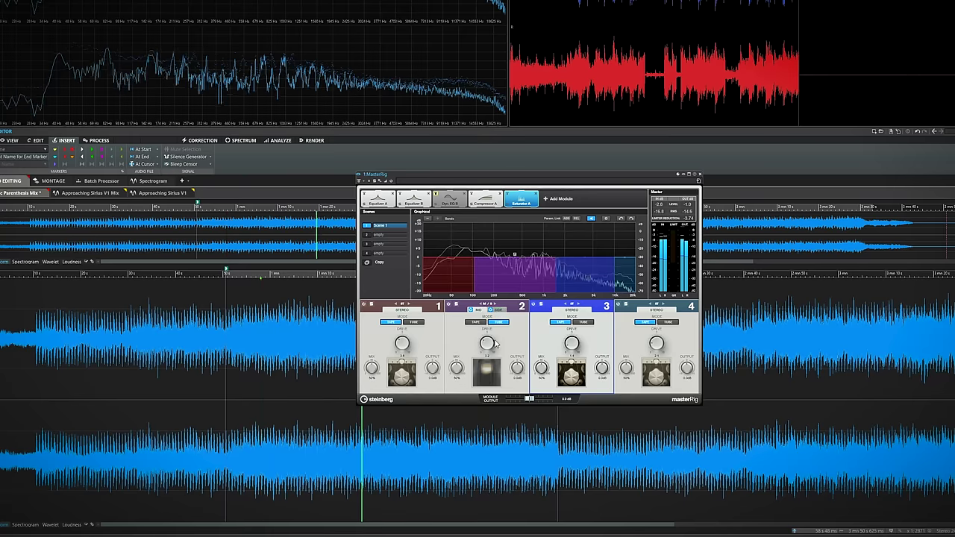
left_click(478, 310)
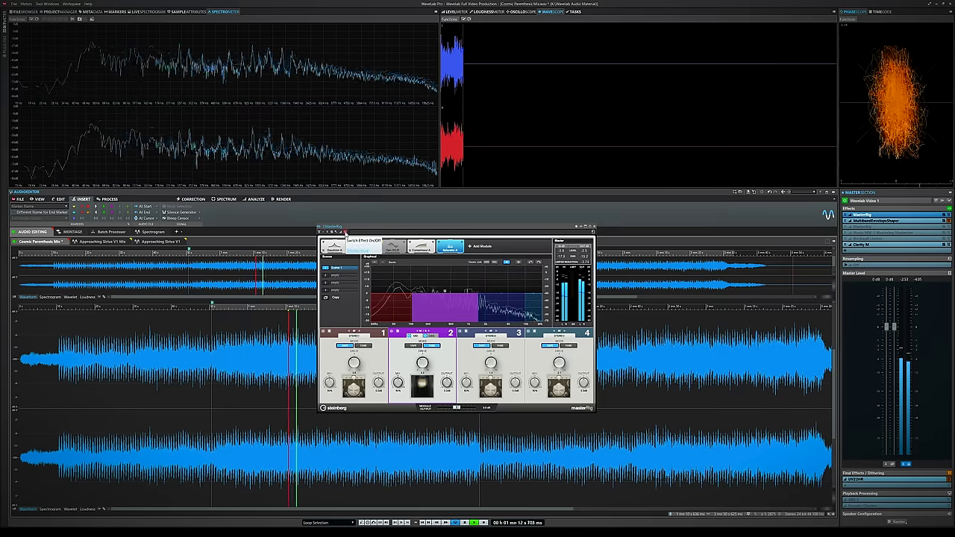
left_click(345, 234)
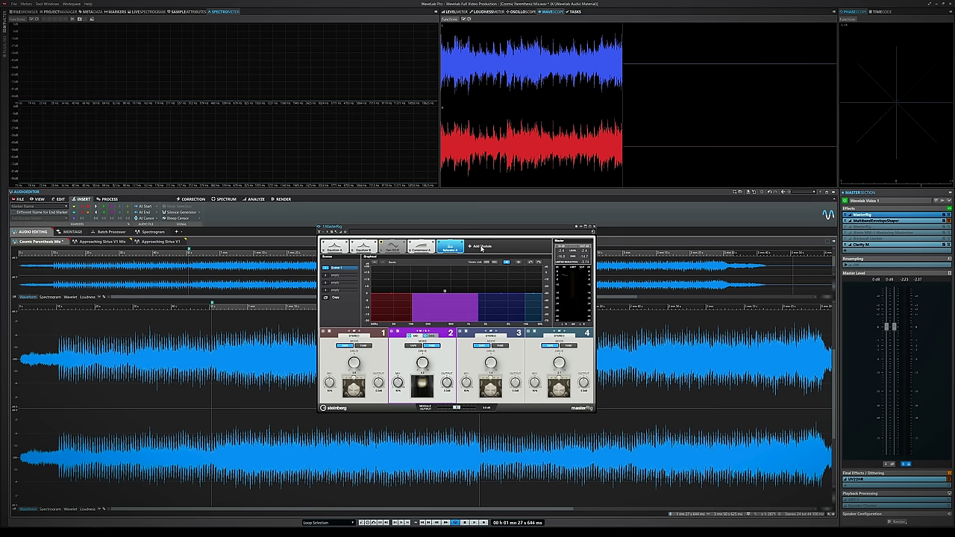
- Add a Limiter module to MasterRig and bring up the level meter
left_click(481, 247)
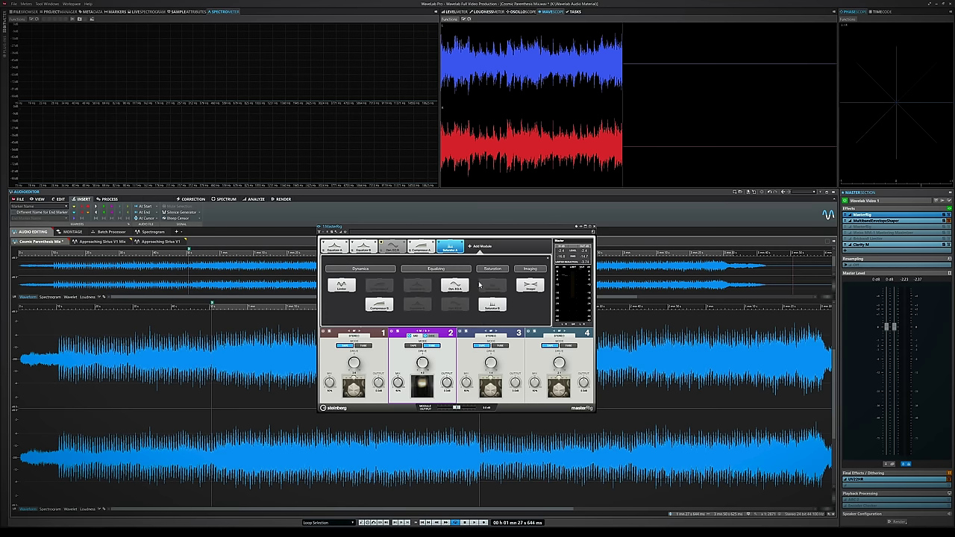
left_click(341, 285)
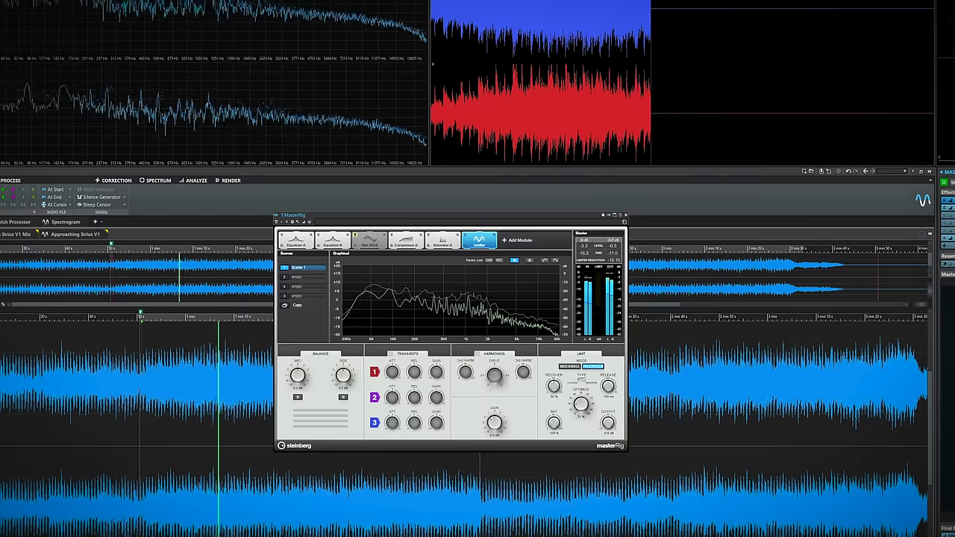
left_click(484, 46)
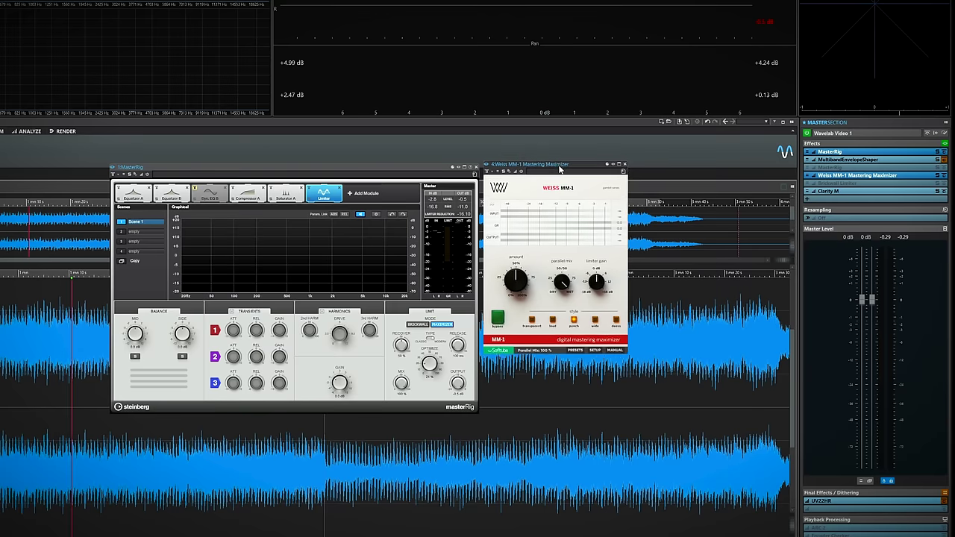
- Fine-tune the Weiss MM-1 Mastering Maximizer's limiter gain during playback and compare the mix with the Master Section bypassed and active
left_click_drag(560, 168, 561, 174)
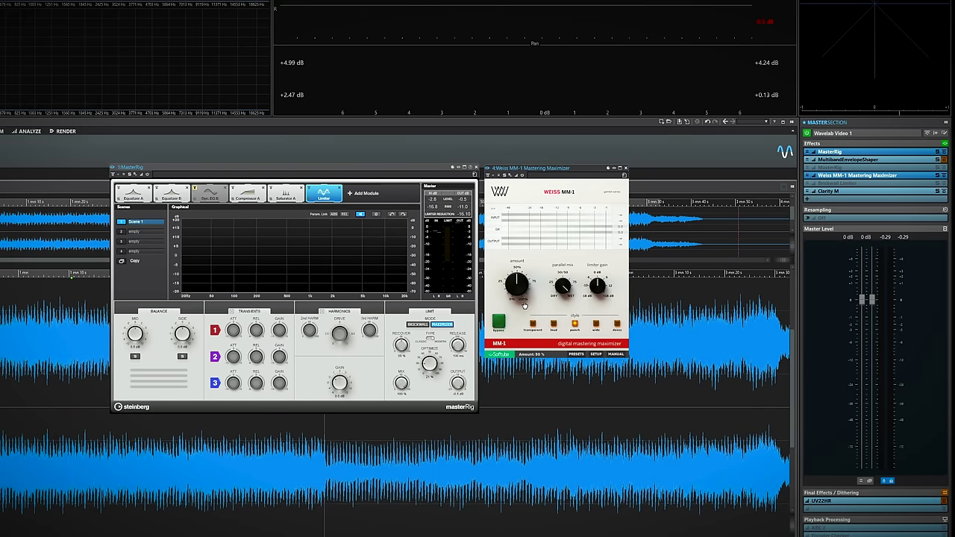
key("space")
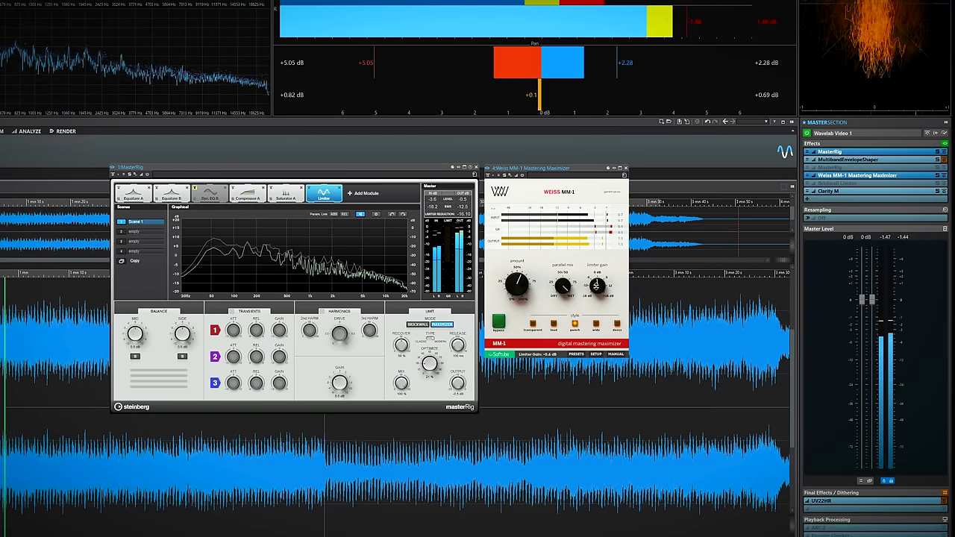
scroll(597, 284, "up", 4)
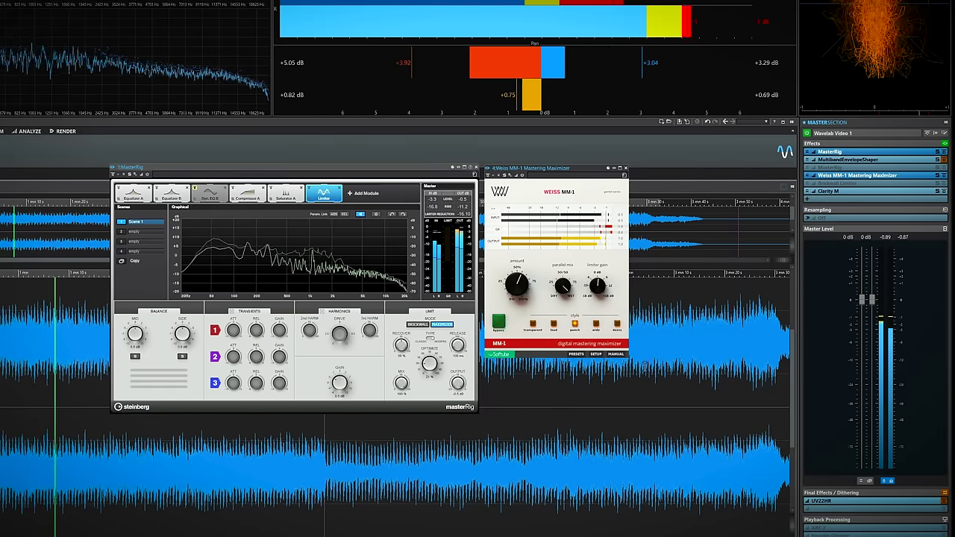
mouse_move(597, 285)
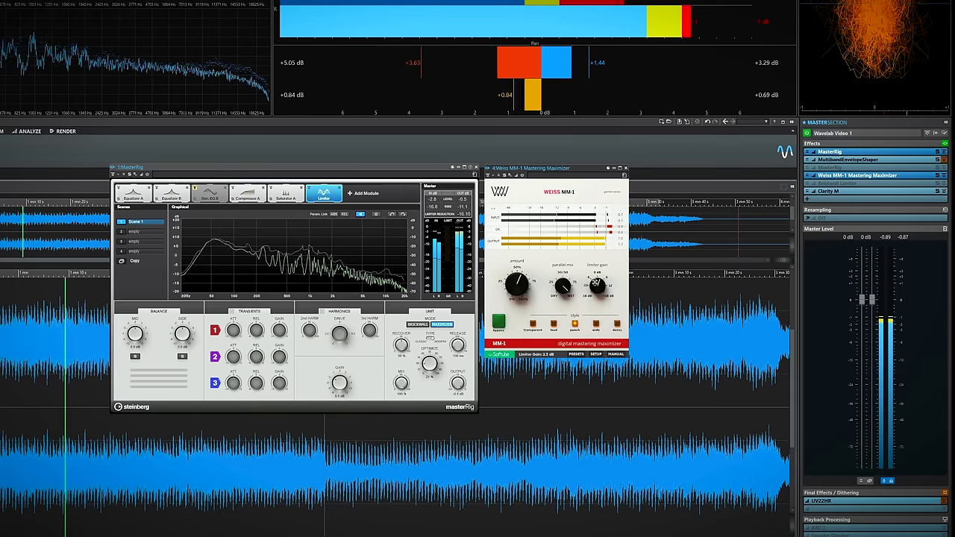
scroll(597, 286, "down", 3)
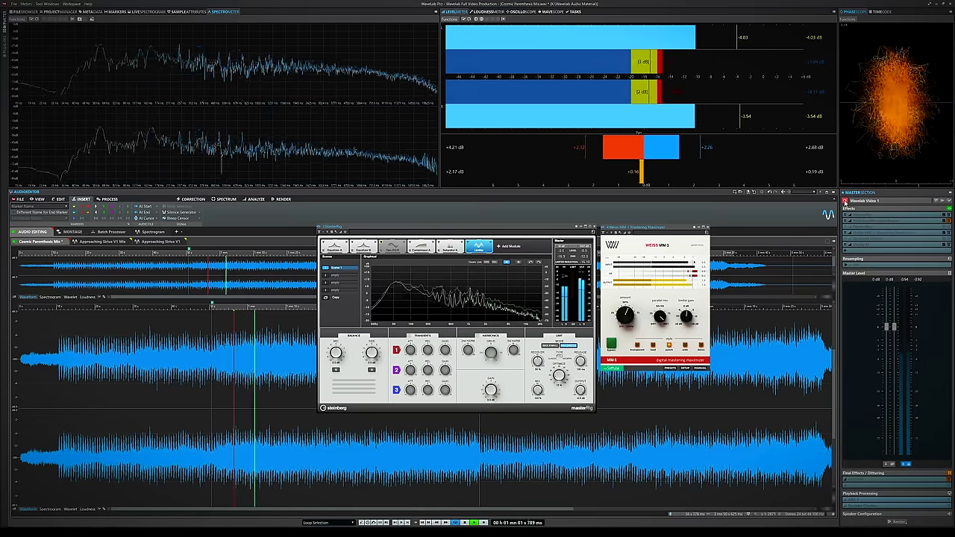
left_click(845, 201)
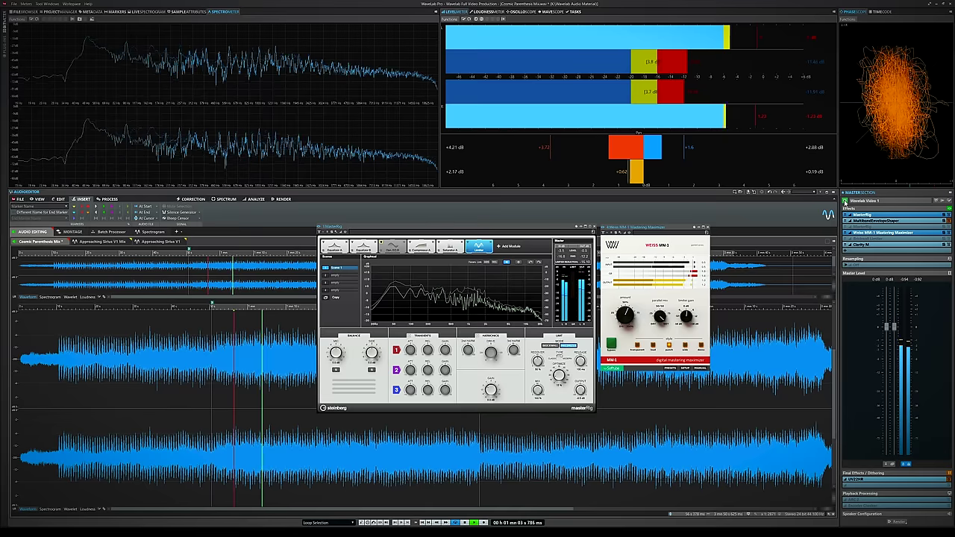